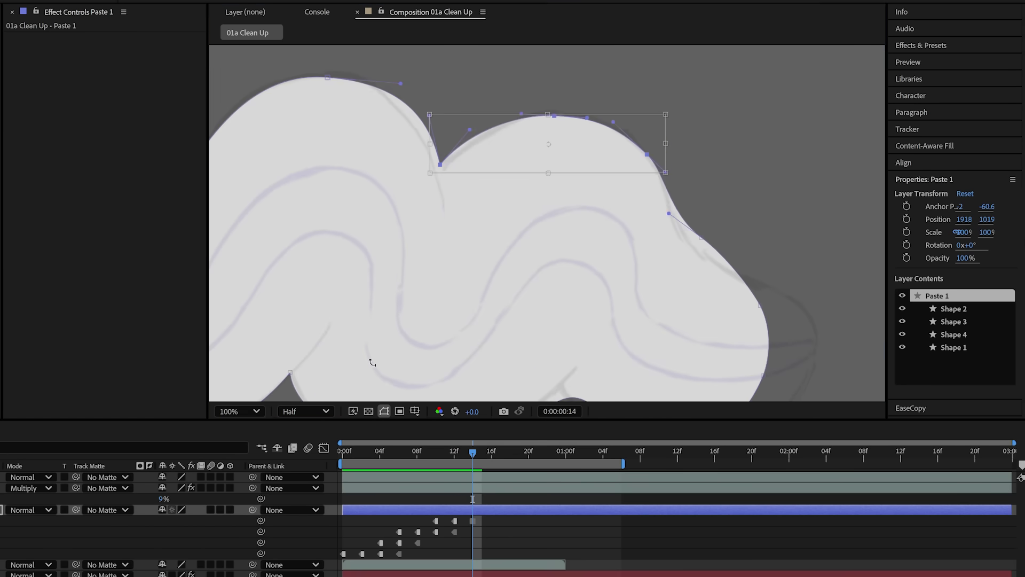
Step: Select a vertex on the toothpaste outline and scrub forward through the squeeze animation
left_click(595, 174)
left_click_drag(364, 453, 542, 455)
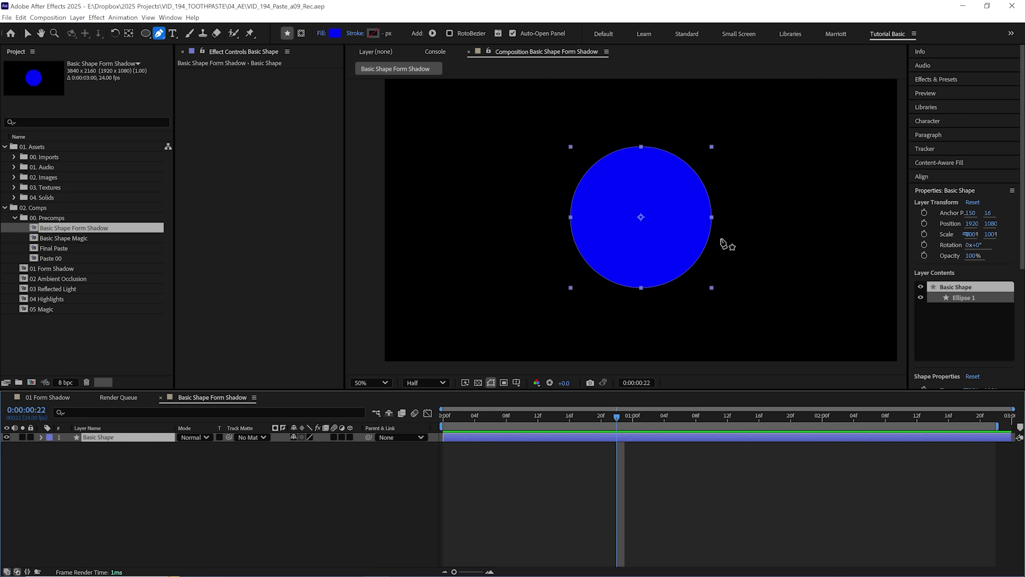
Step: Duplicate the circle, fill it deep blue, and mask it into a soft inverted shadow
key("ctrl+d")
left_click_drag(500, 295, 519, 297)
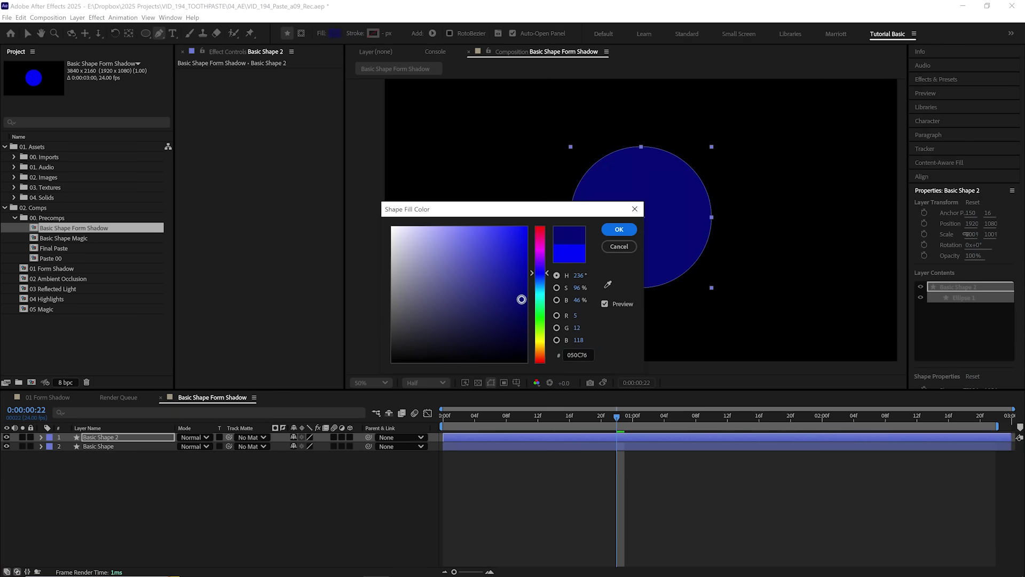
left_click(619, 229)
left_click_drag(703, 173, 718, 201)
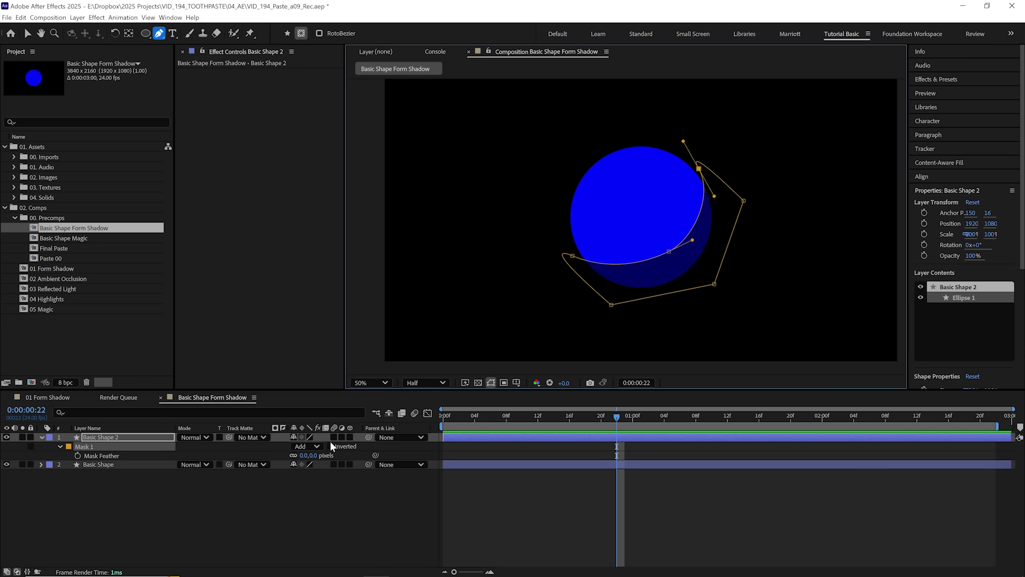
left_click_drag(310, 455, 329, 457)
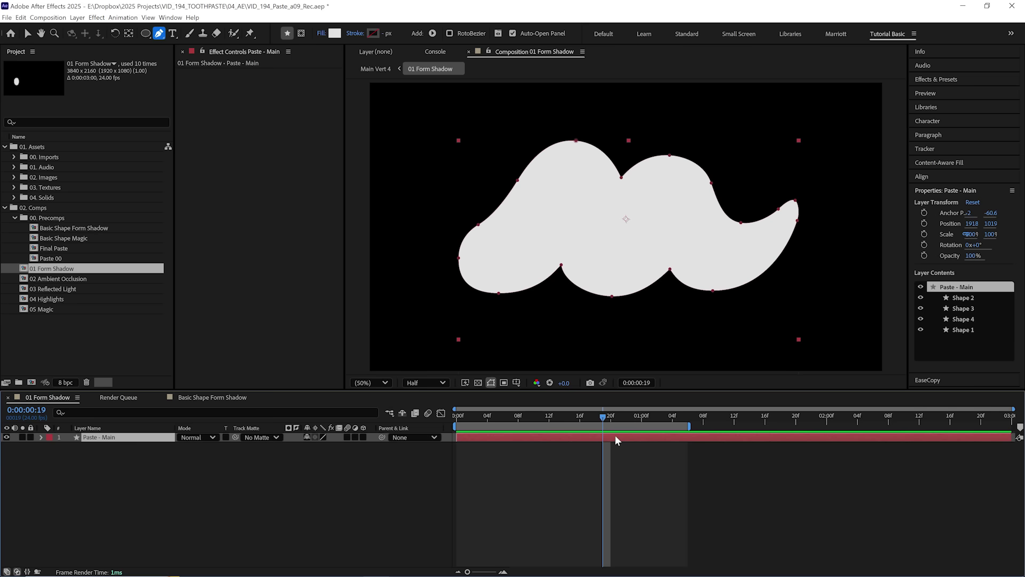
Step: Duplicate Paste - Main with an inverted Fill and Preserve Transparency, offset down as a shadow
key("ctrl+d")
type("fill")
double_click(951, 168)
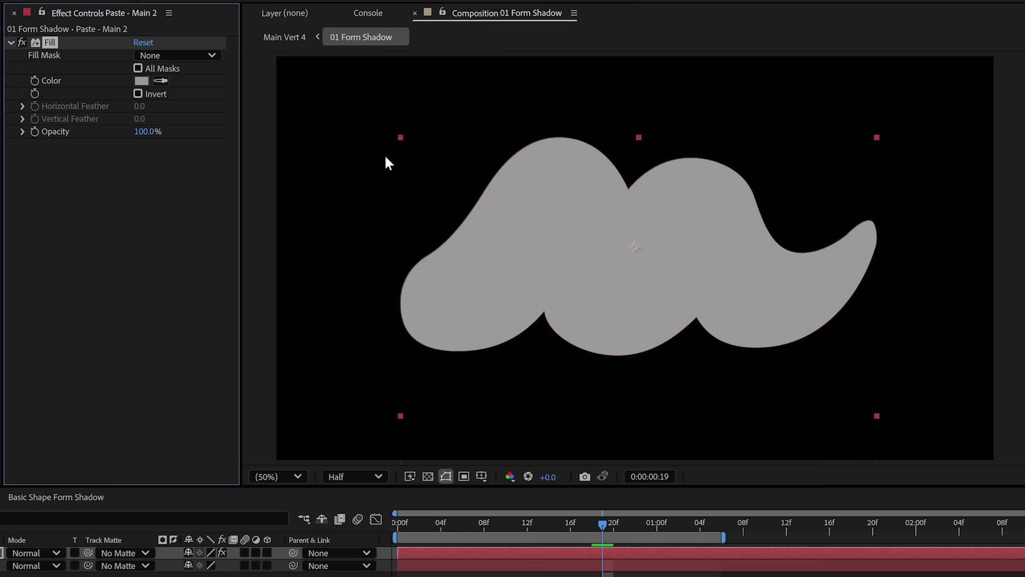
left_click(138, 93)
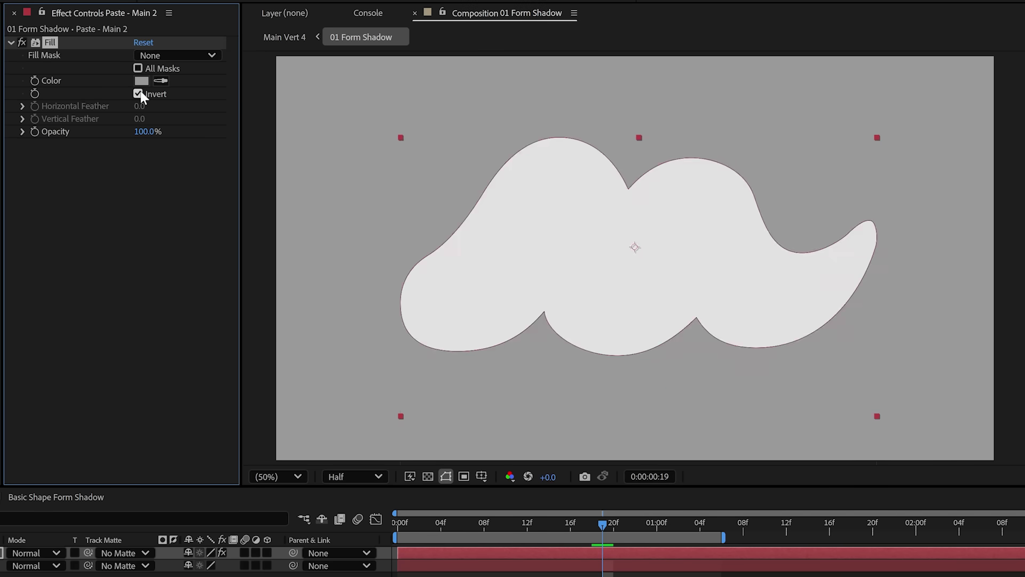
mouse_move(830, 369)
left_mouse_down()
mouse_move(783, 363)
mouse_move(865, 404)
mouse_move(876, 384)
mouse_move(837, 348)
mouse_move(854, 380)
left_mouse_up()
left_click_drag(751, 457, 749, 440)
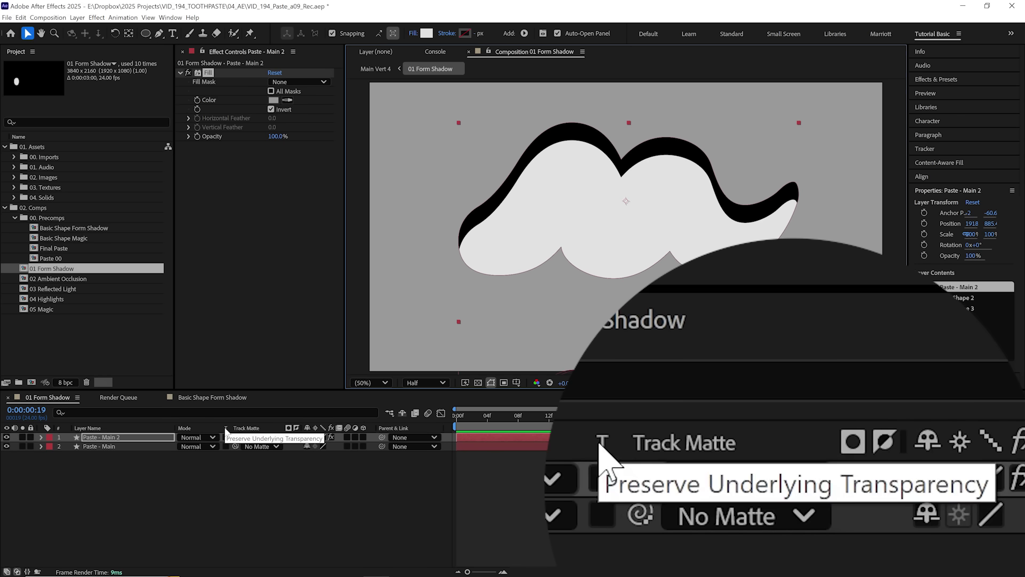
left_click(226, 438)
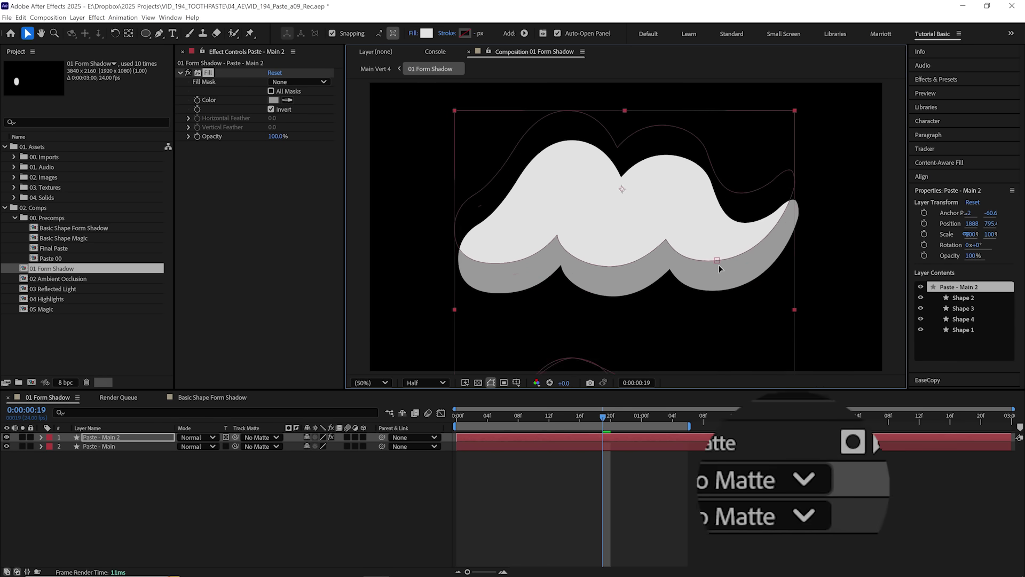
left_click_drag(719, 265, 721, 278)
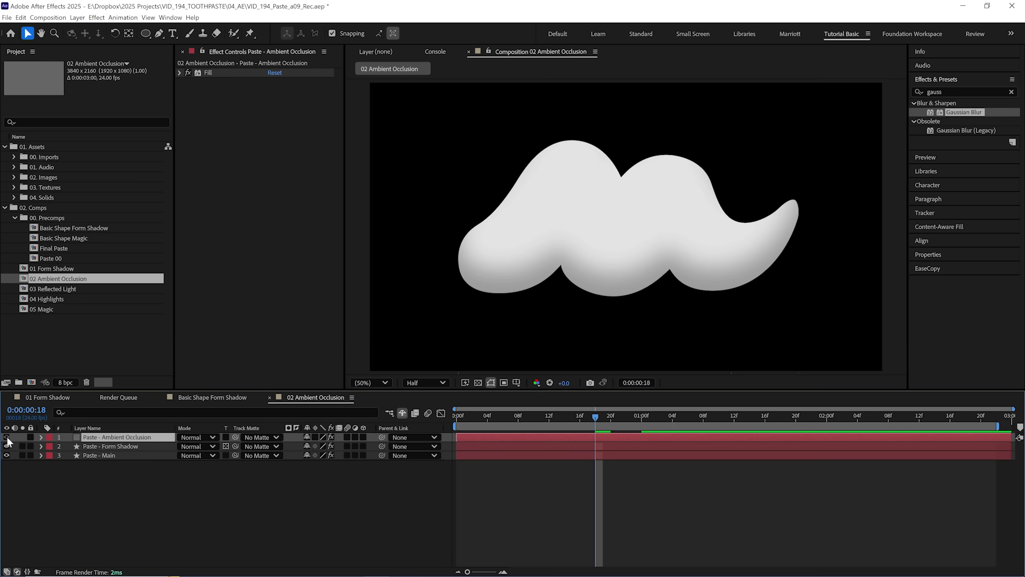
Step: Set the AO layer to Preserve Transparency and Multiply, mask the crease, feather to 222
left_click(225, 437)
left_click(203, 438)
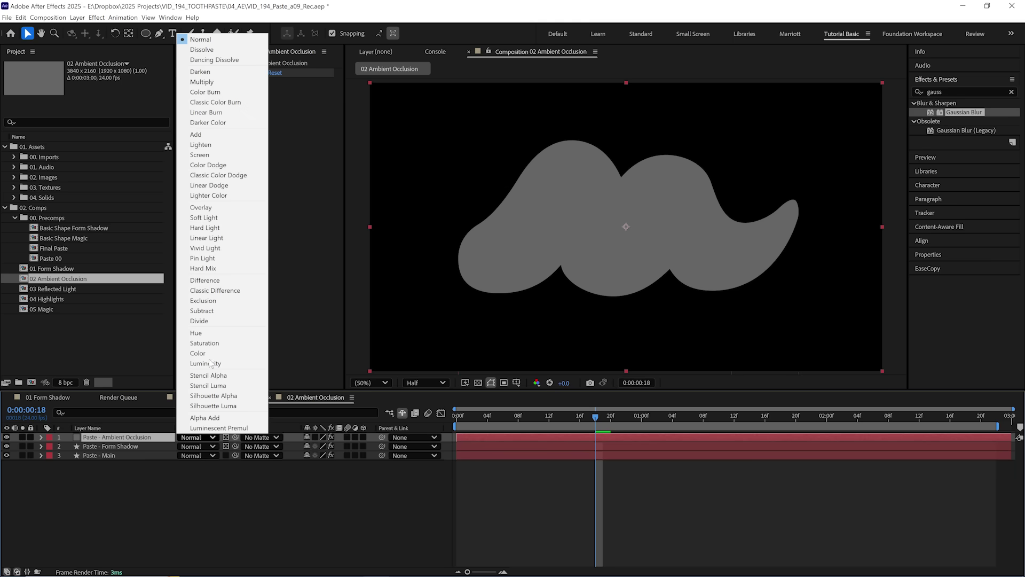
left_click(214, 83)
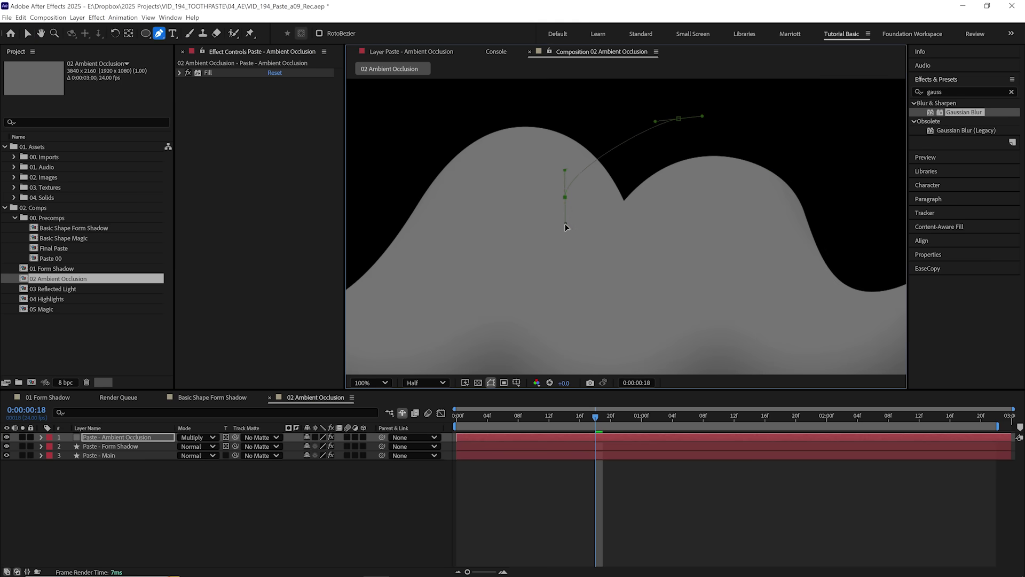
left_click(679, 118)
key("f")
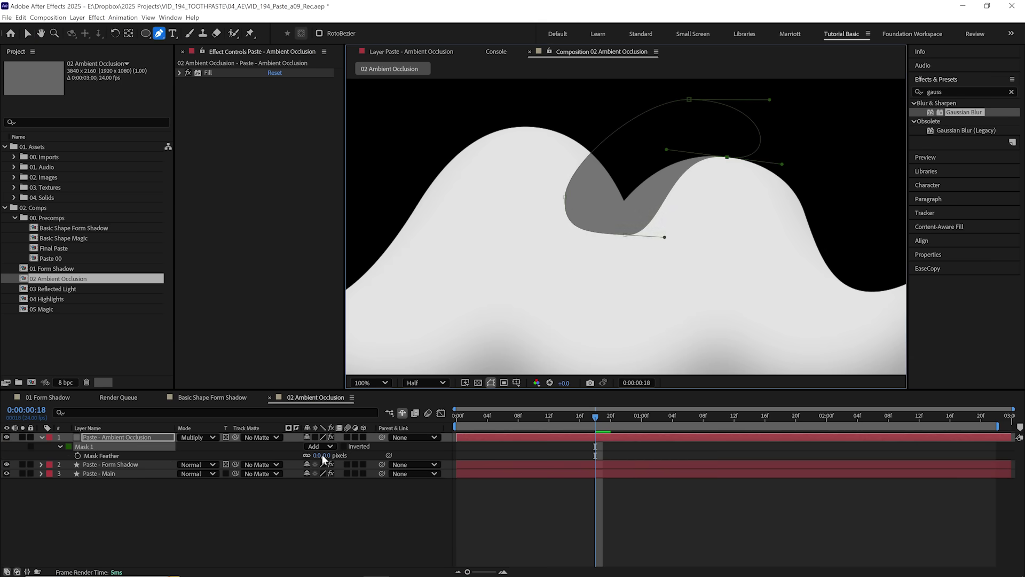
left_click_drag(320, 455, 533, 438)
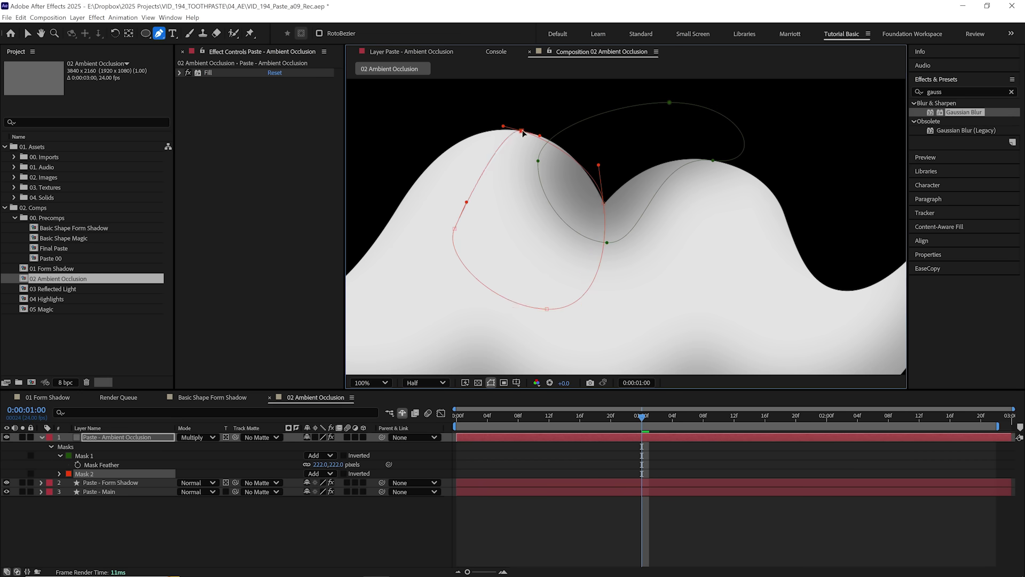
Step: Draw a second mask around the left hump, set it to Subtract, and free-transform it
left_click_drag(523, 133, 462, 122)
left_click(331, 474)
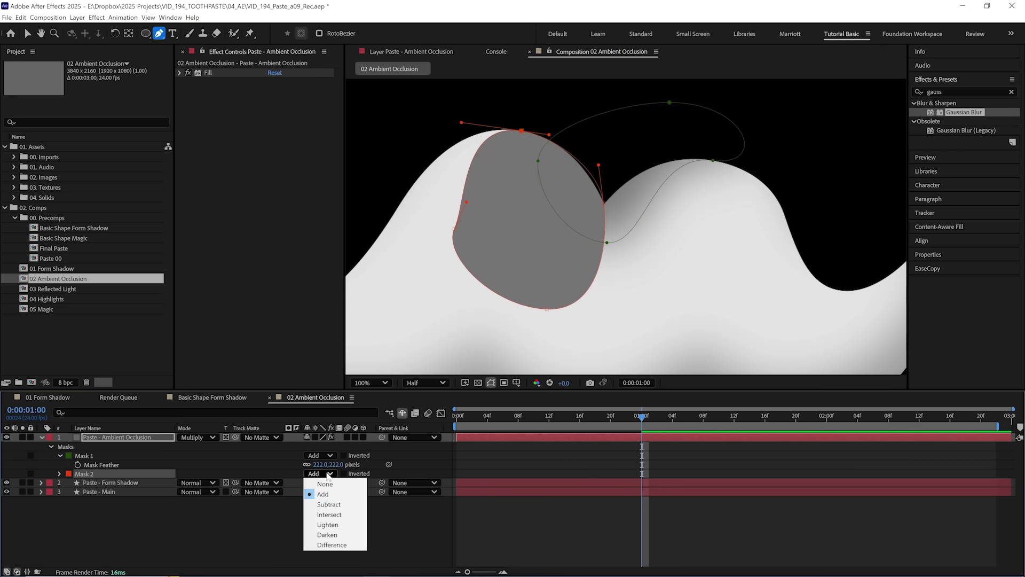
left_click(337, 505)
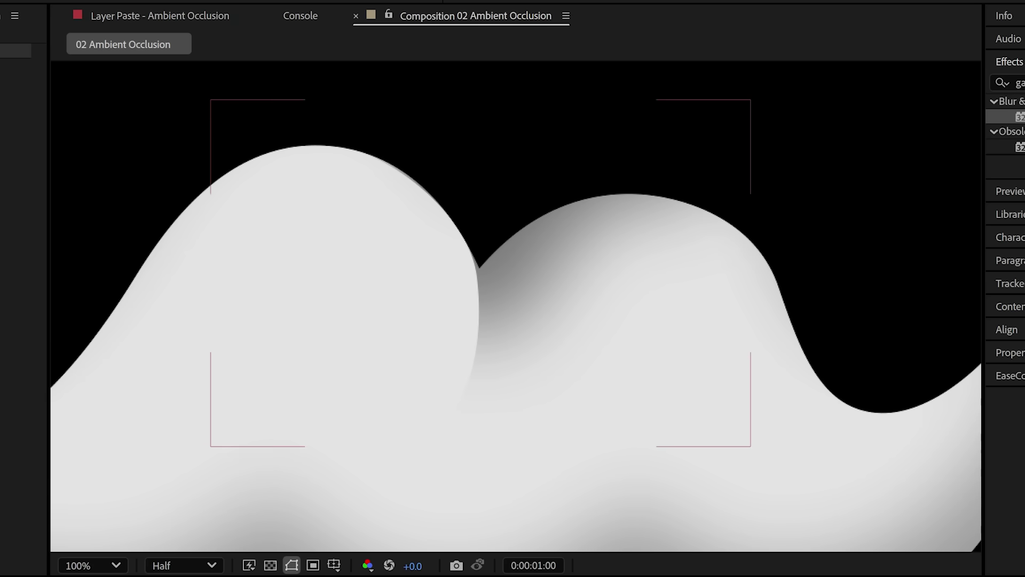
key("ctrl+t")
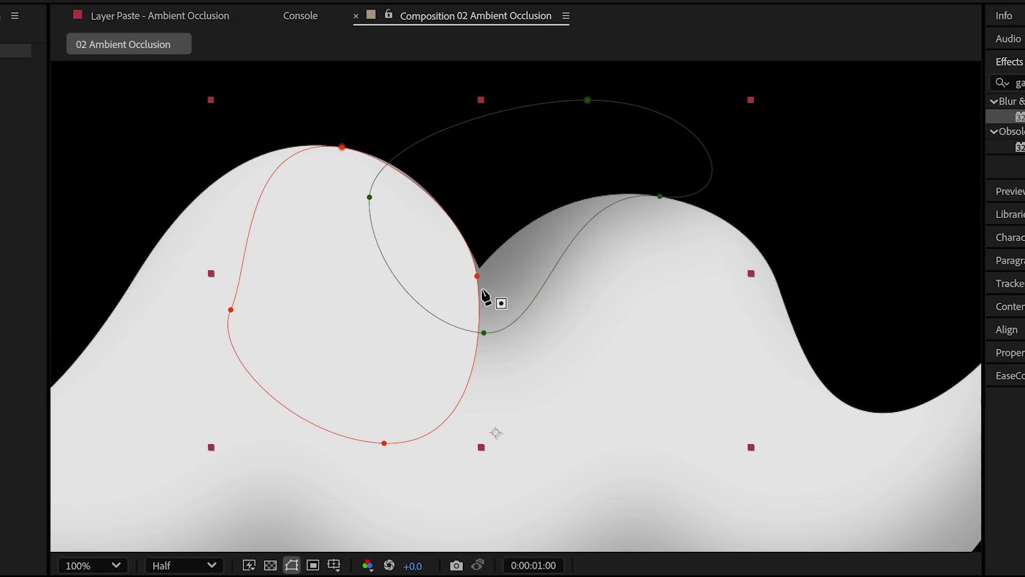
left_click(482, 290)
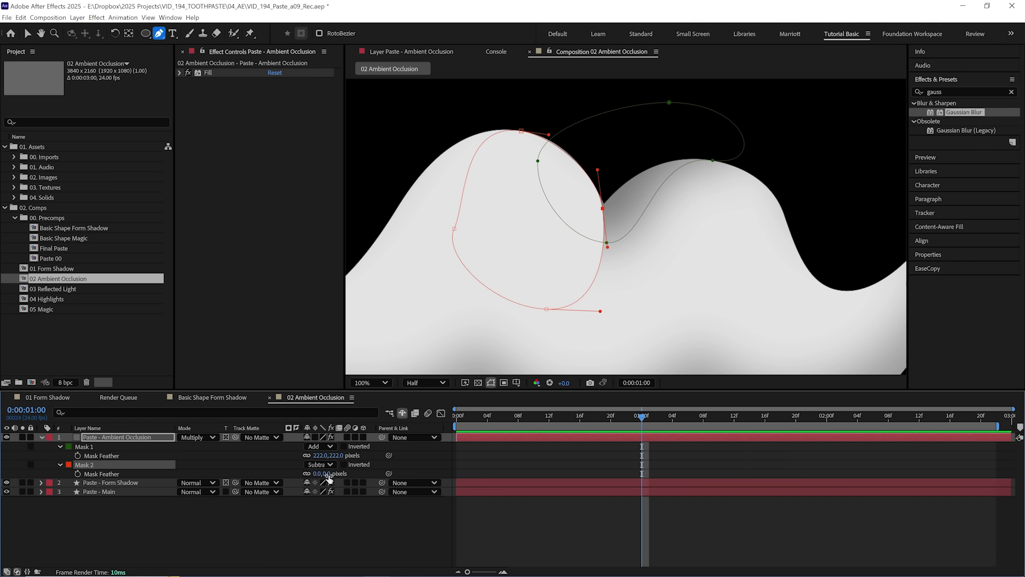
Step: Reshape the crease shadow's falloff with the Mask Feather tool, then scrub to check it
left_click(158, 38)
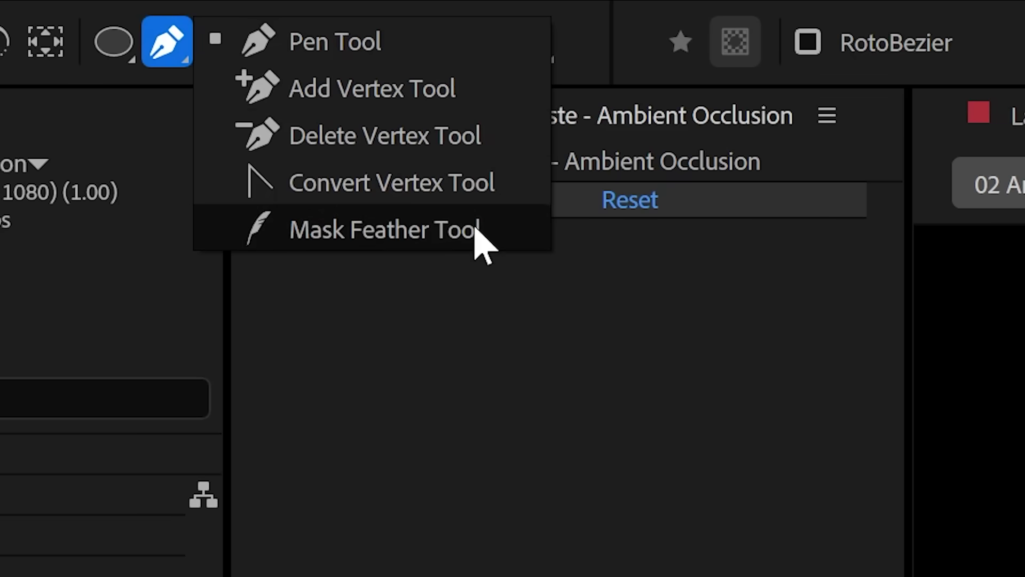
left_click(477, 233)
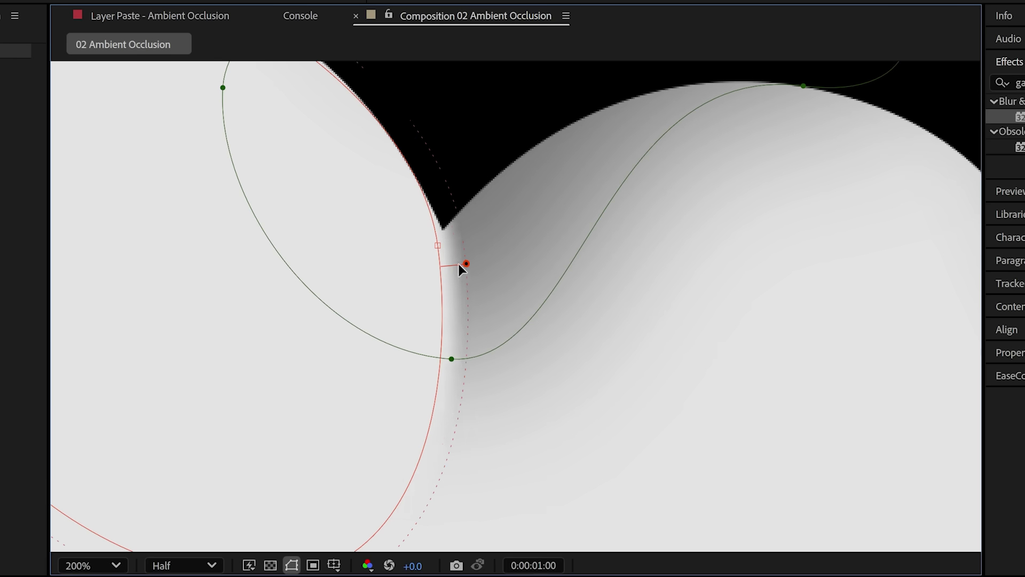
left_click_drag(459, 264, 451, 265)
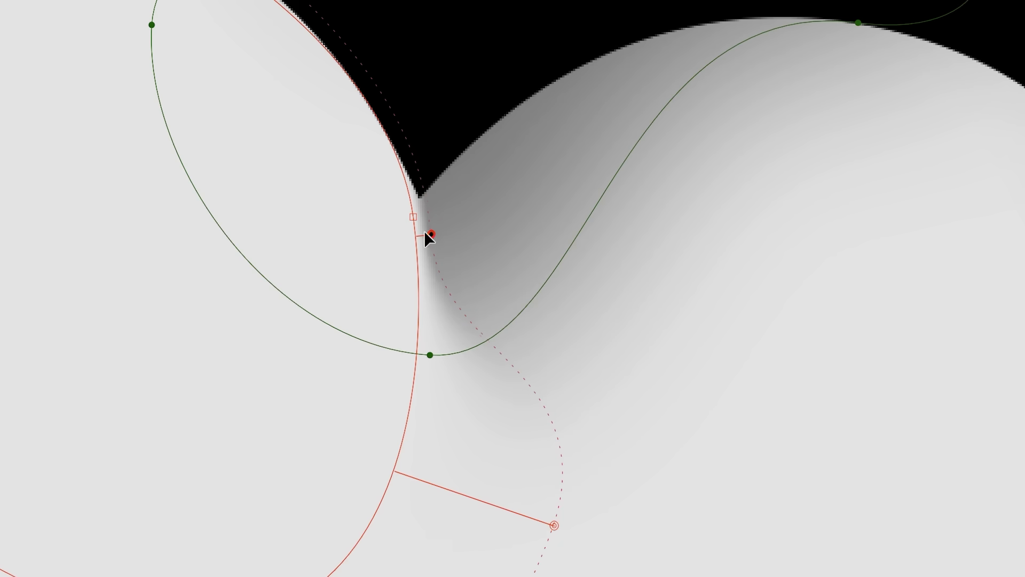
left_click_drag(422, 230, 418, 209)
mouse_move(553, 526)
left_mouse_down()
mouse_move(403, 483)
mouse_move(555, 504)
left_mouse_up()
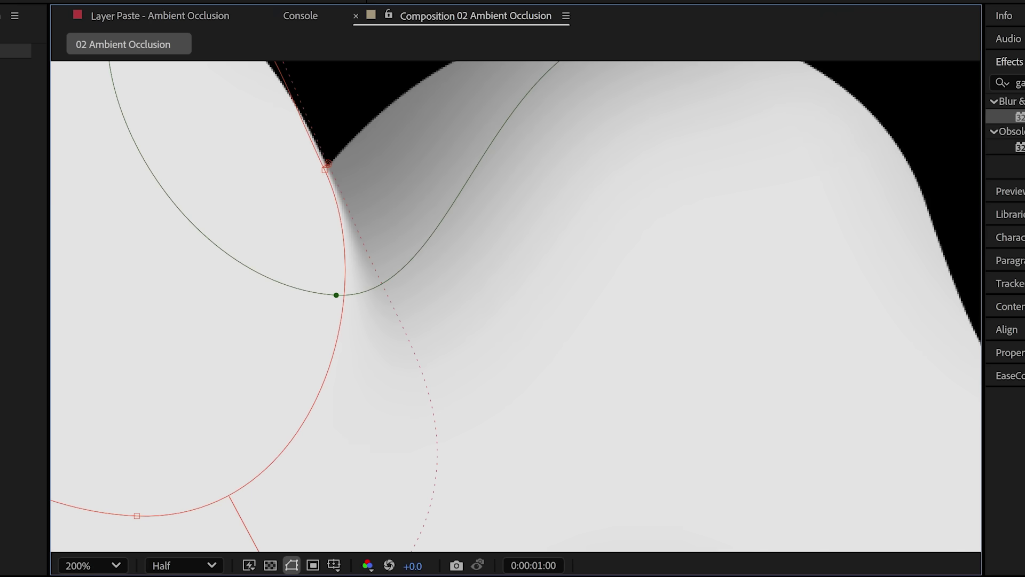
left_click(492, 497)
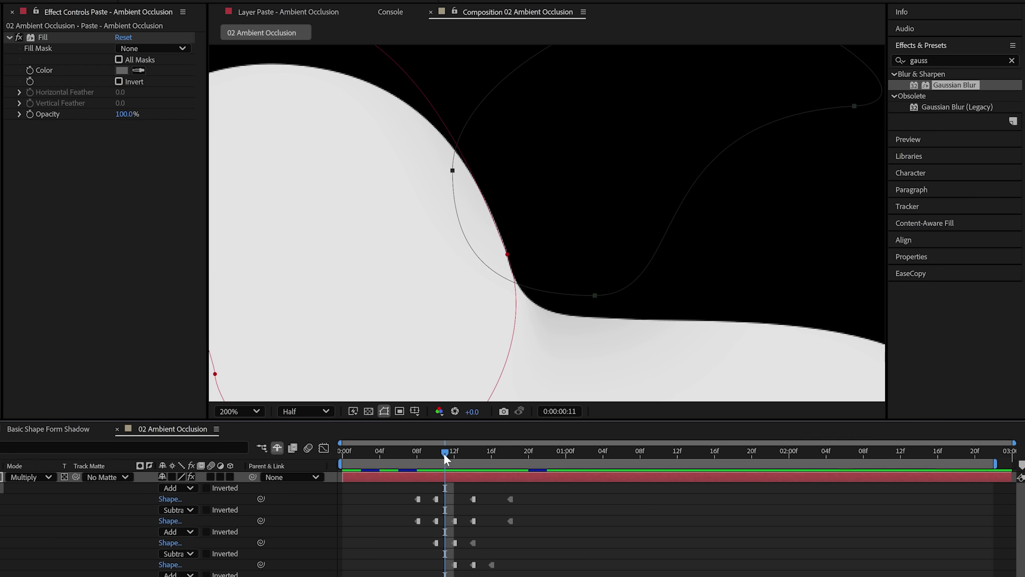
left_click_drag(442, 453, 510, 453)
key("comma")
key("comma")
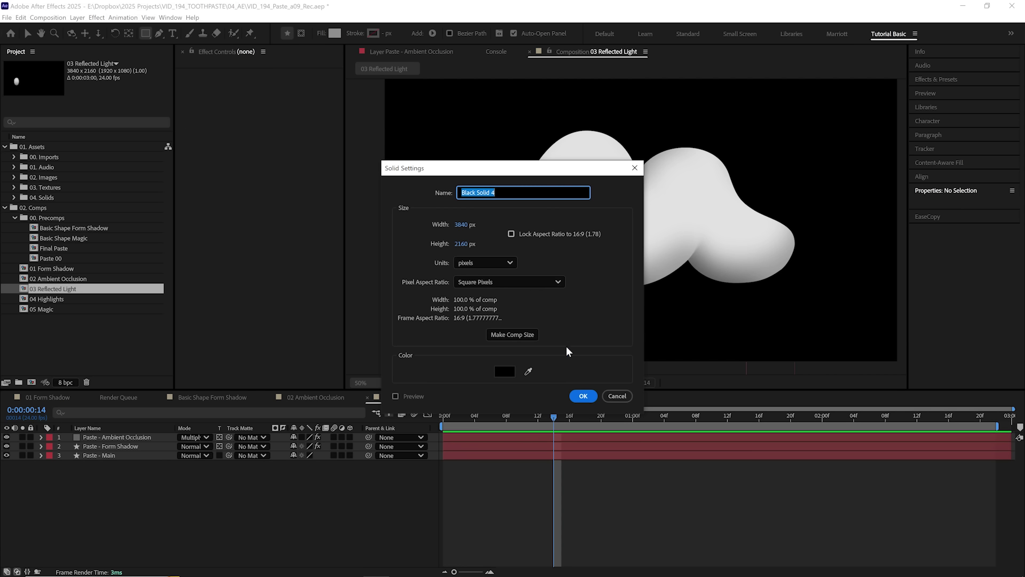
Step: Create a new pure white solid
left_click(512, 372)
left_click_drag(475, 339, 372, 196)
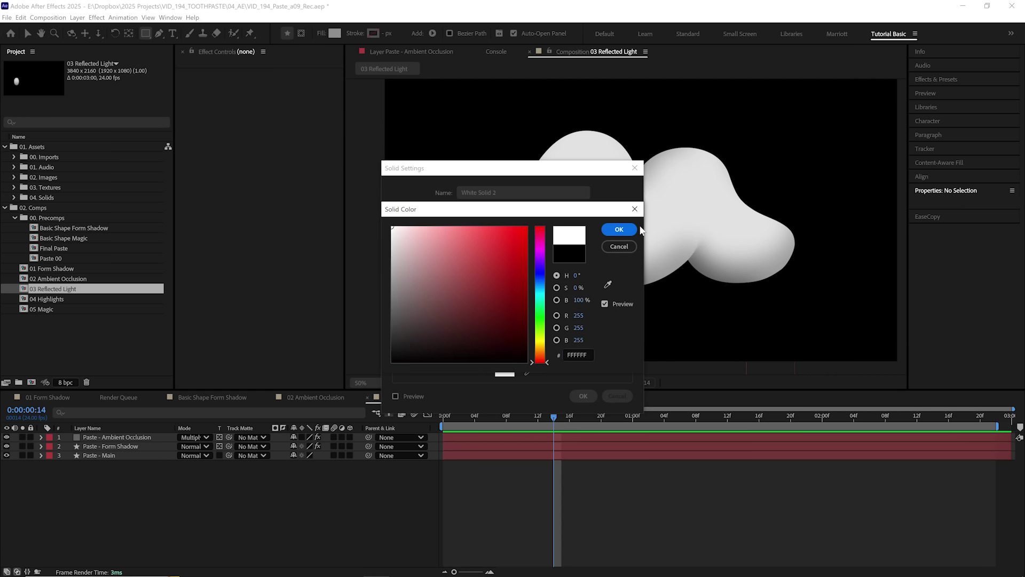
left_click(619, 229)
Step: Mask the white solid to a band below the paste, matte it to Paste, and preview
key("Return")
left_click_drag(455, 250, 828, 337)
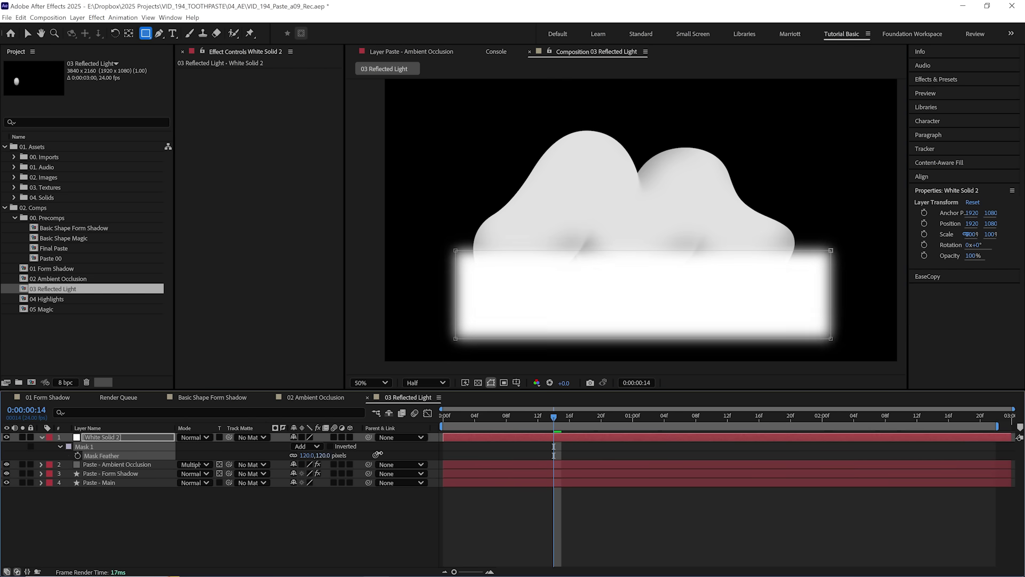
left_click_drag(111, 480, 106, 480)
left_click_drag(491, 415, 645, 410)
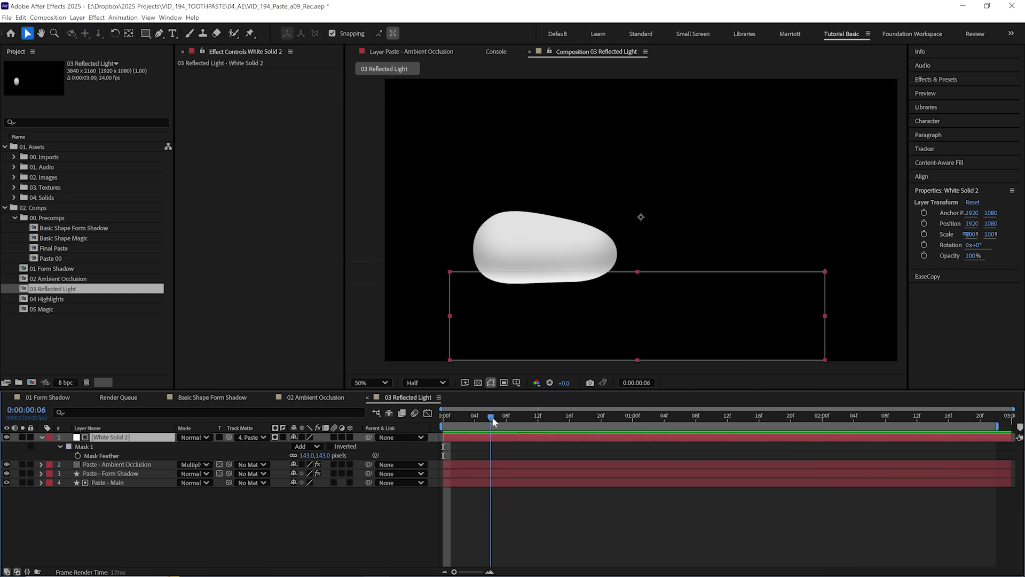
key("space")
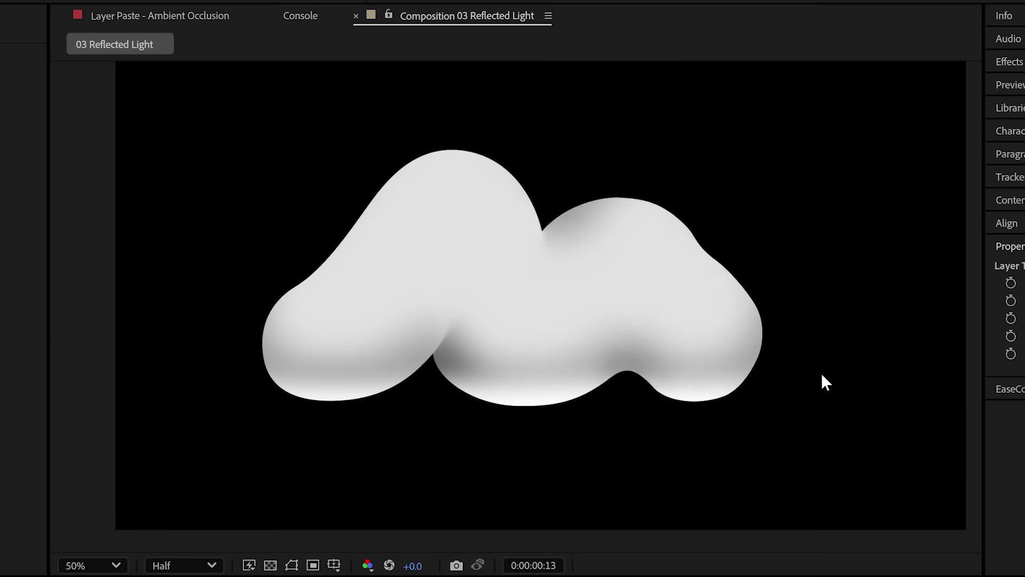
key("space")
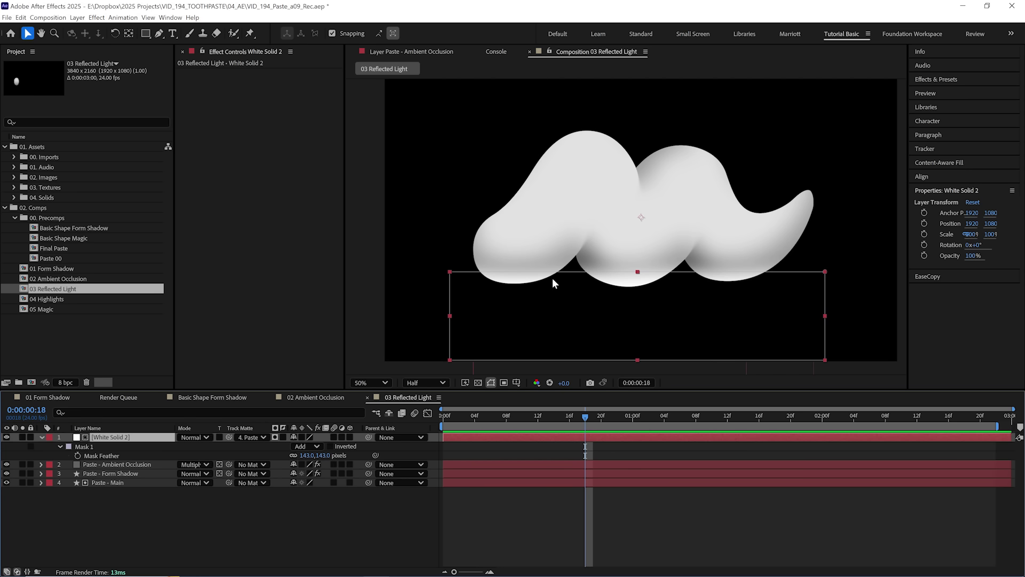
Step: Replace the white solid with a top-layer Paste - Main copy named Paste - Reflected Light
key("Delete")
left_click(138, 459)
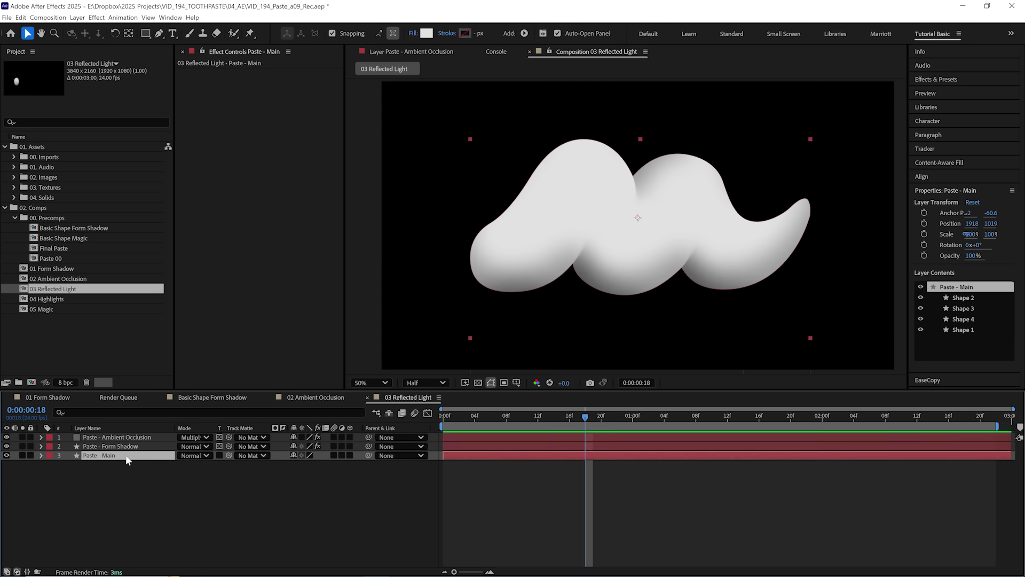
key("ctrl+d")
mouse_move(126, 456)
left_mouse_down()
mouse_move(139, 438)
mouse_move(188, 442)
left_mouse_up()
type("Paste - Reflected Light")
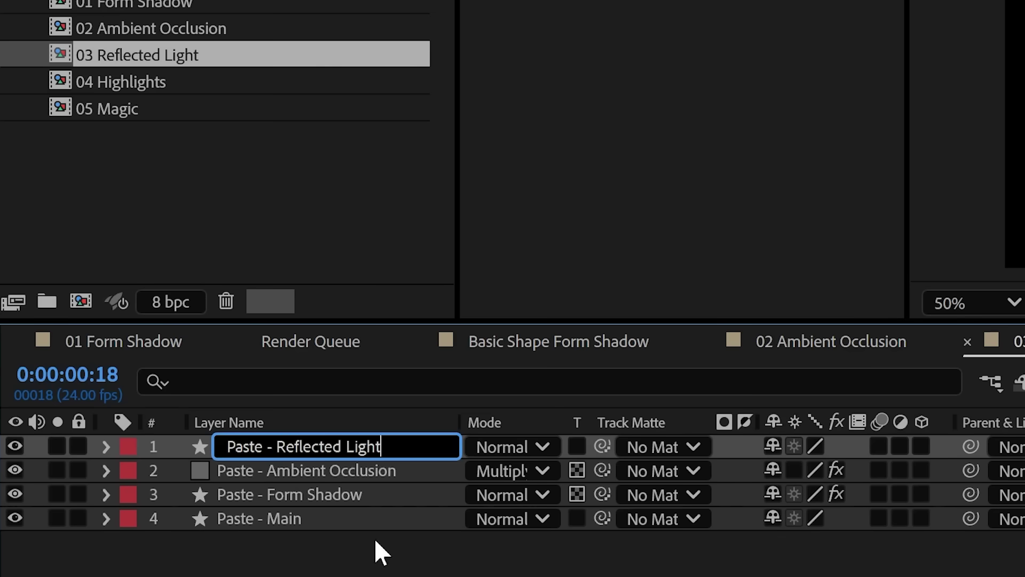
key("Return")
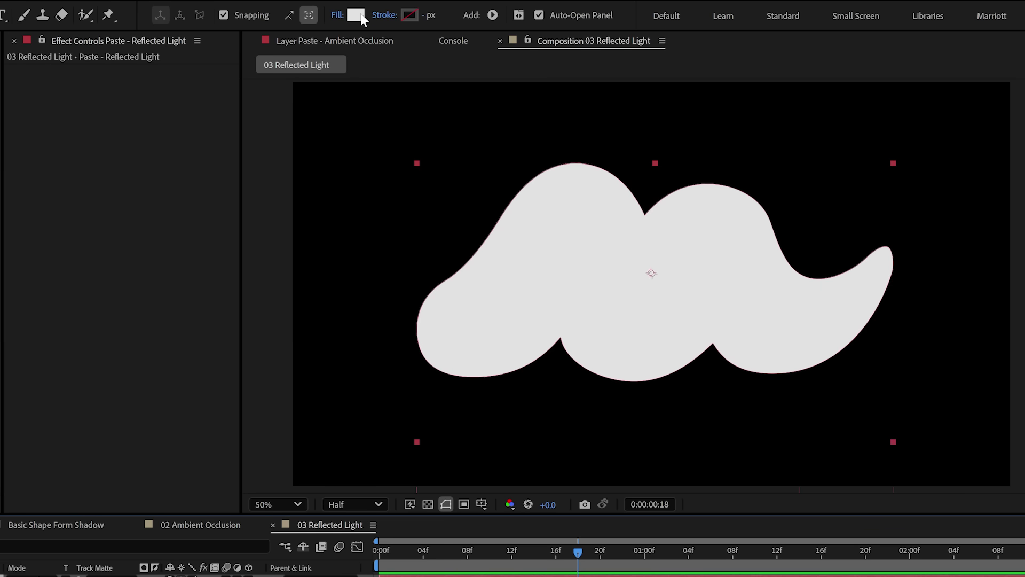
Step: Fill Paste - Reflected Light black and add an Inner Glow with Screen blending
left_click(356, 15)
left_click_drag(331, 299, 304, 475)
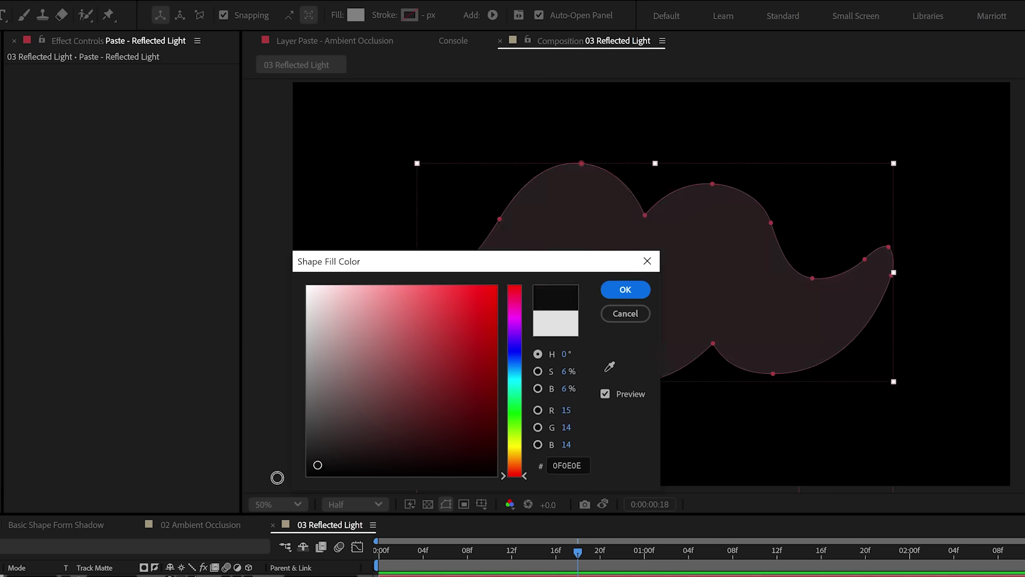
left_click(645, 288)
right_click(153, 436)
mouse_move(206, 291)
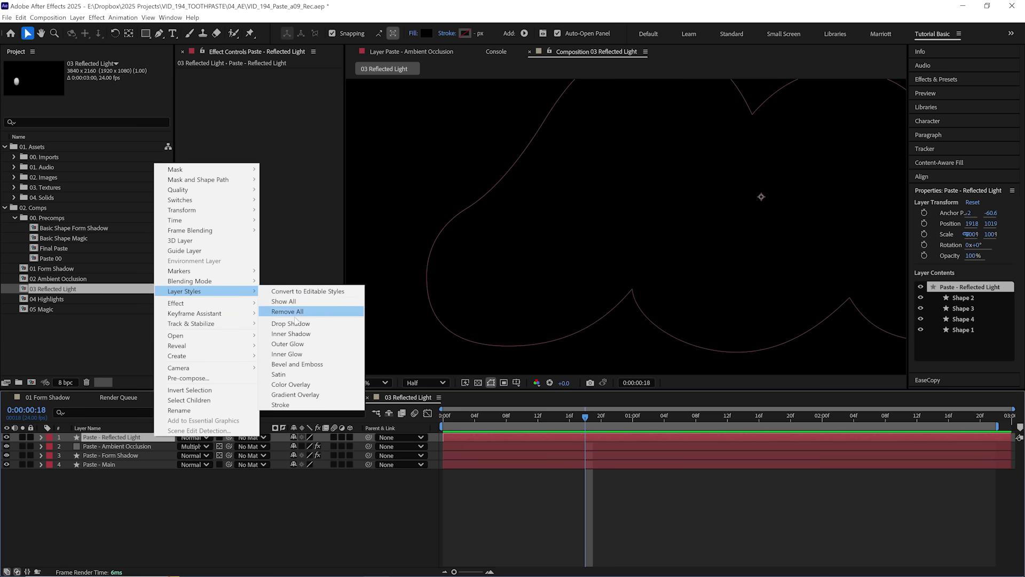
left_click(295, 354)
left_click(193, 438)
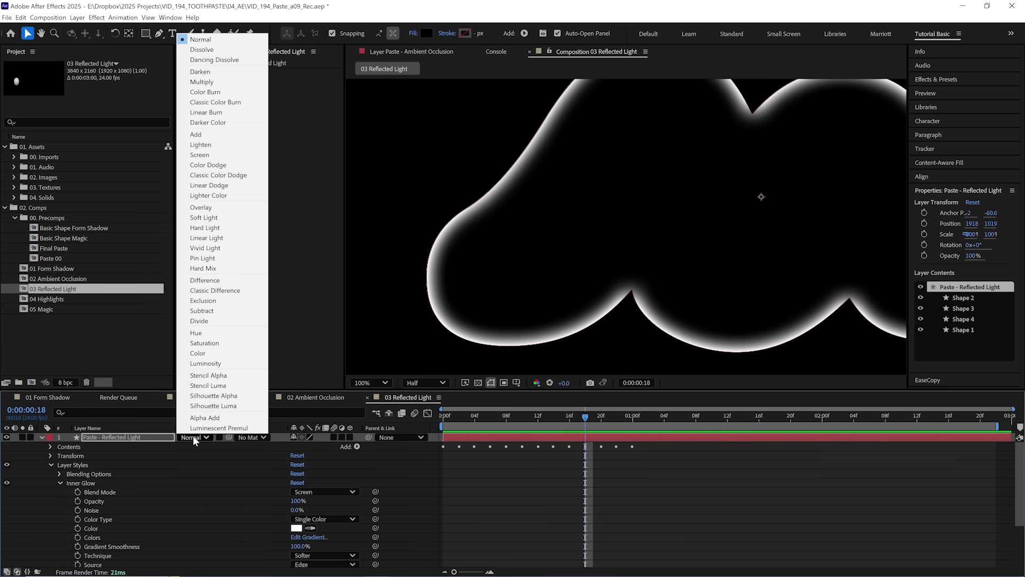
left_click(199, 154)
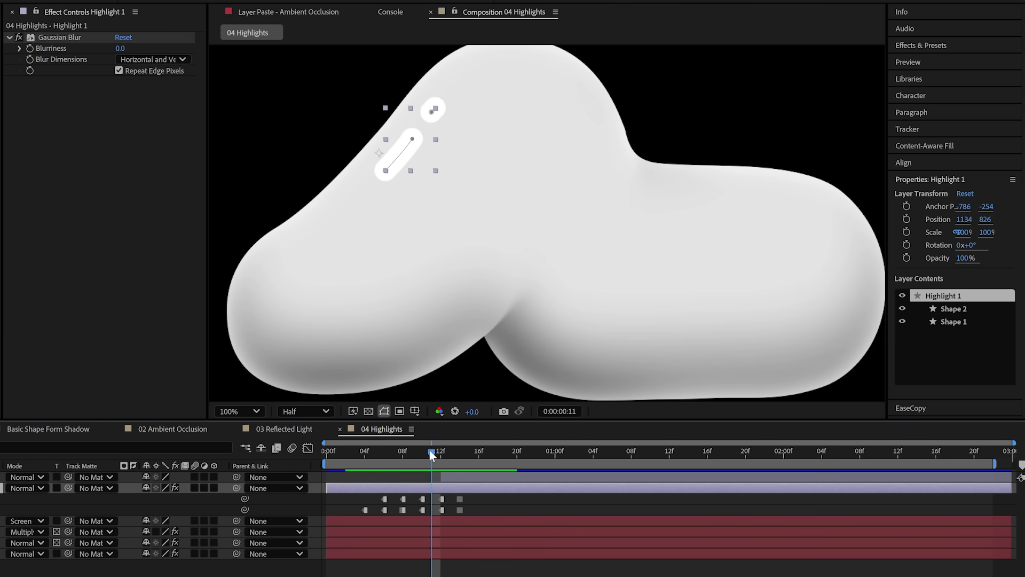
Step: Scrub back a few frames to review the blurred highlight strokes
mouse_move(428, 450)
left_mouse_down()
mouse_move(399, 456)
mouse_move(505, 450)
left_mouse_up()
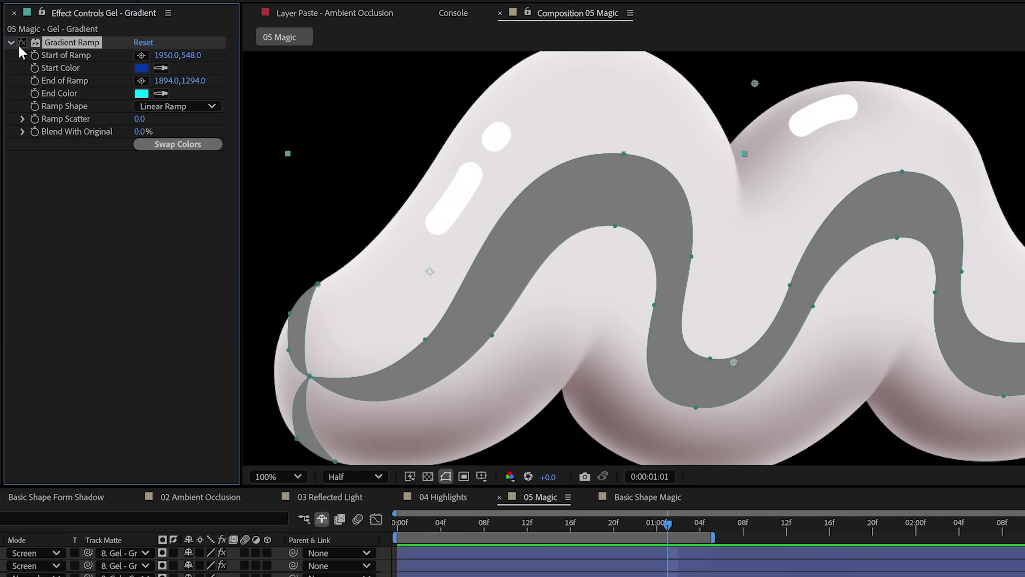
Step: Enable Gradient Ramp on Gel - Gradient, move its start point, and preview the glow wisps
left_click(21, 43)
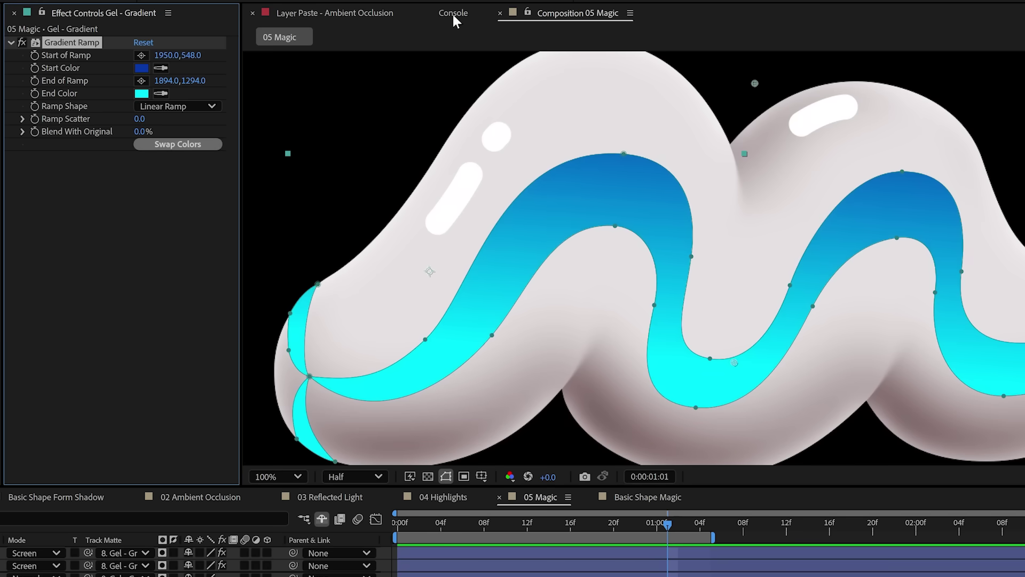
left_click_drag(755, 85, 741, 102)
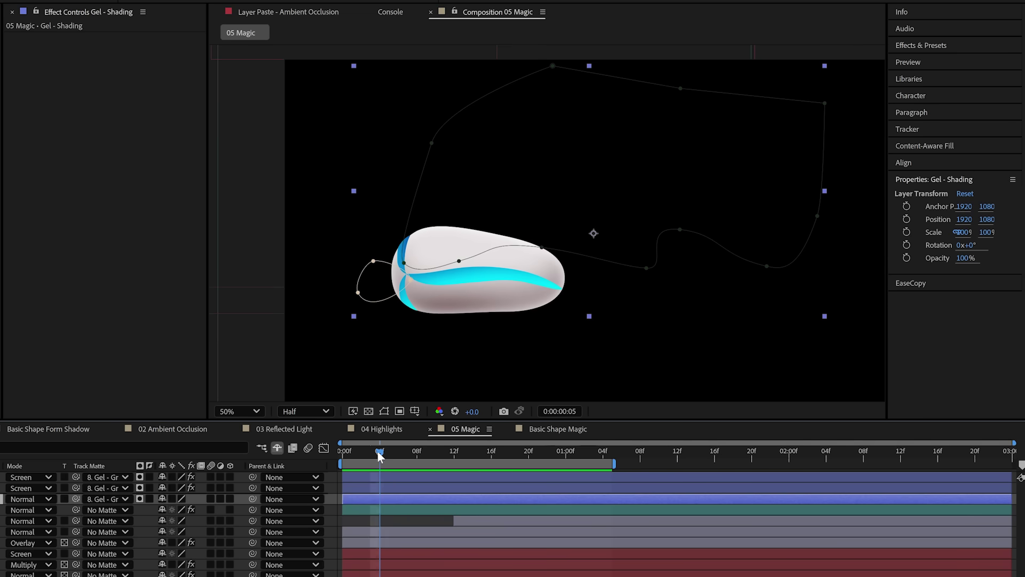
mouse_move(381, 450)
left_mouse_down()
mouse_move(499, 450)
mouse_move(382, 453)
left_mouse_up()
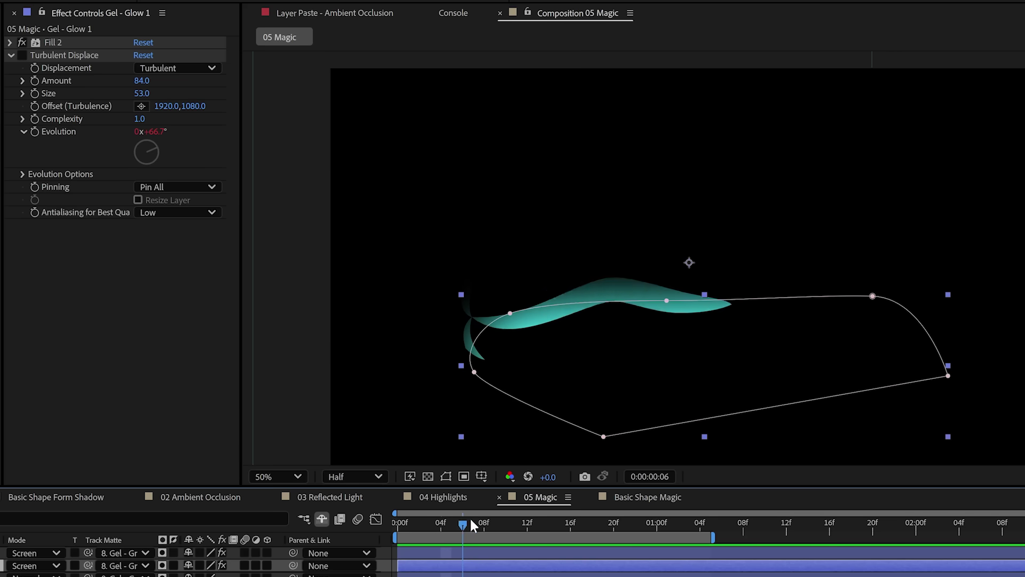
left_click_drag(581, 525, 592, 524)
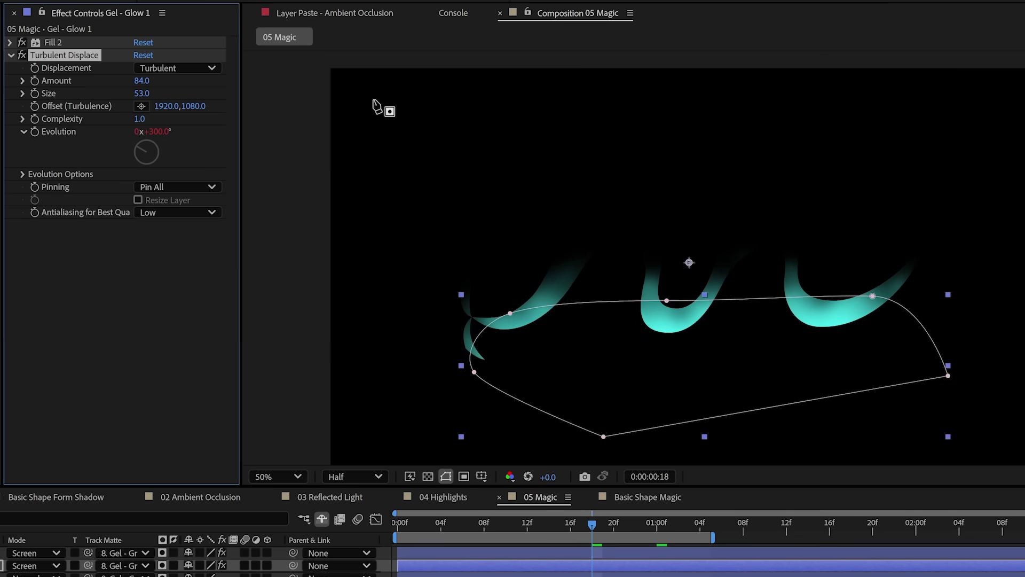
key("space")
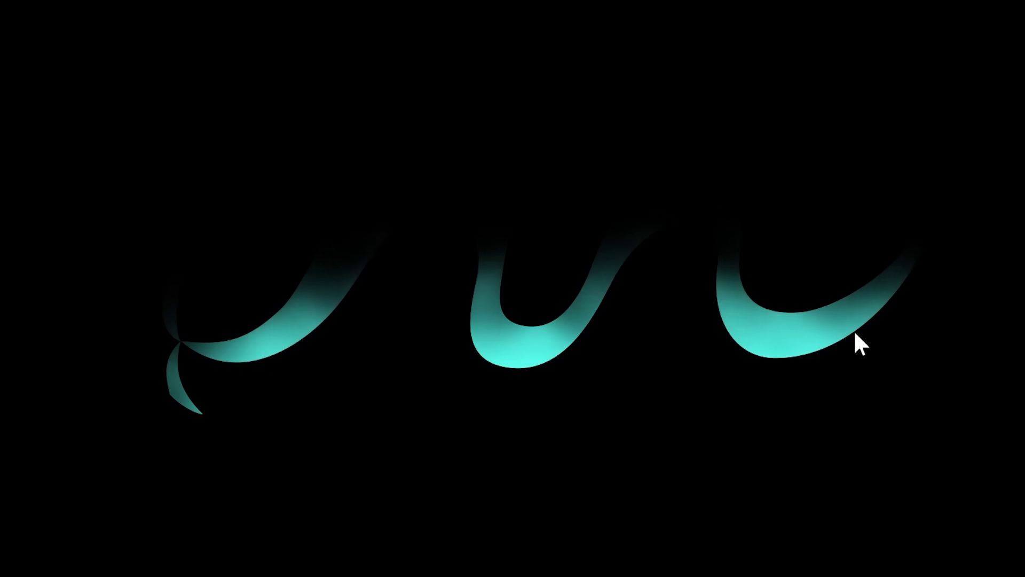
left_click(658, 526)
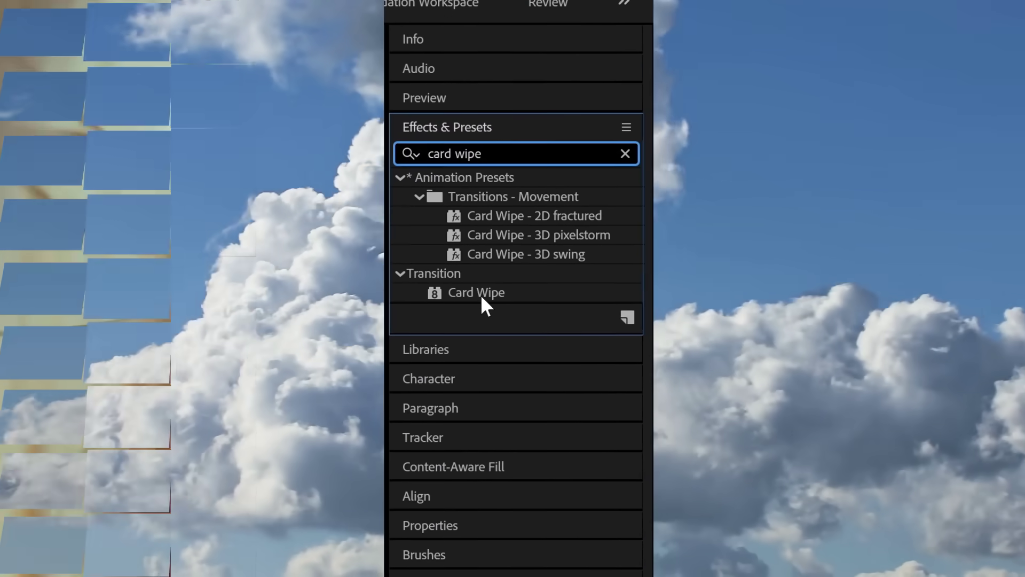
Step: Apply Card Wipe to Sparkles, matte it to Gel - Gradient, and set Overlay mode
left_click(481, 294)
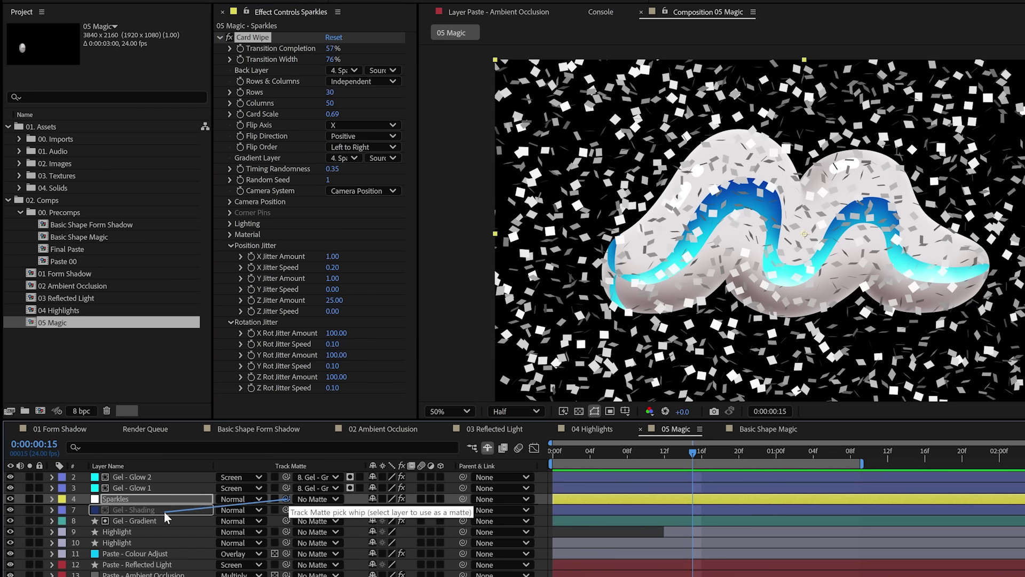
left_click_drag(165, 510, 165, 519)
left_click(253, 498)
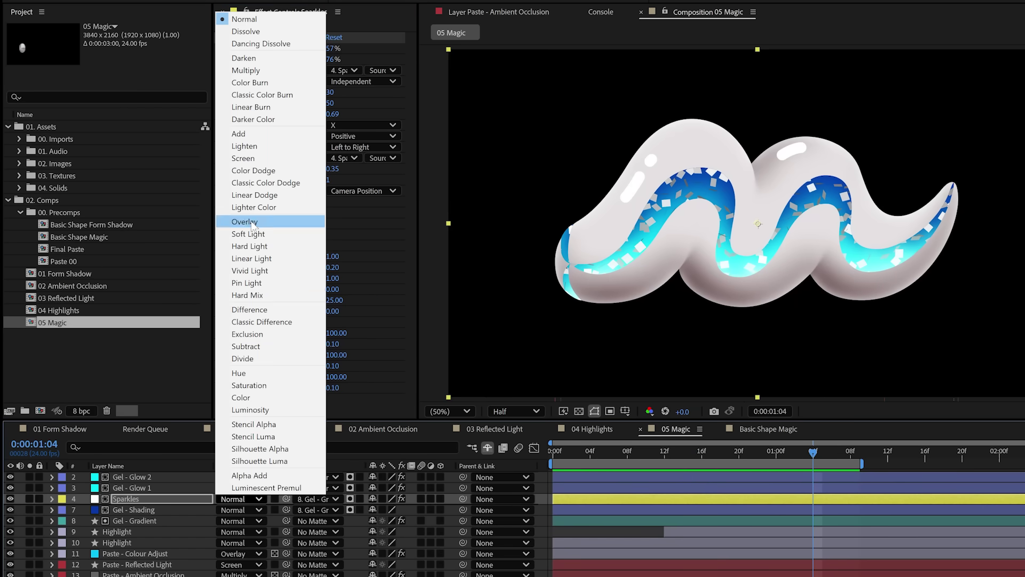
left_click(253, 223)
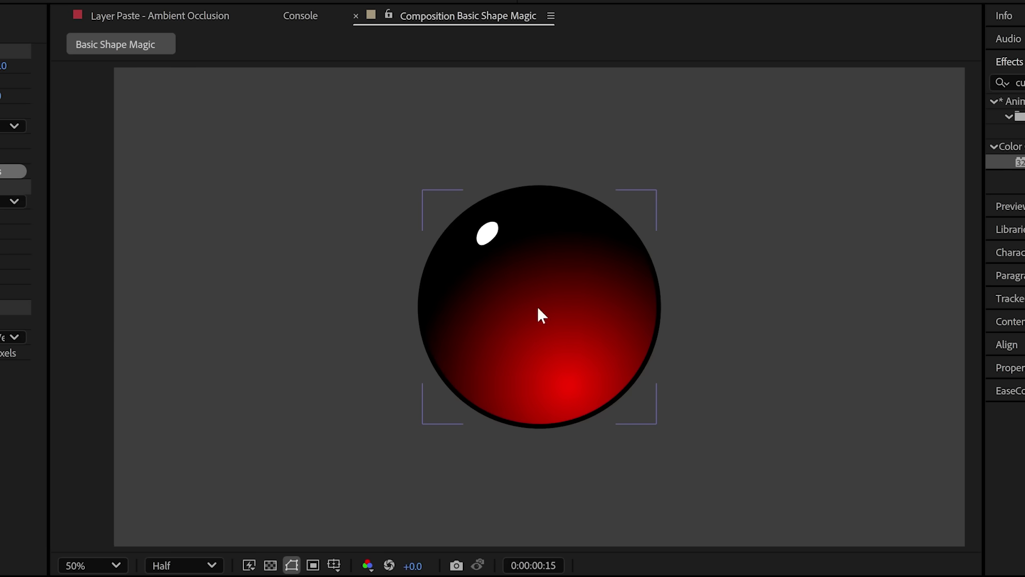
Step: Select the glossy red sphere layer in the Basic Shape Magic composition viewer
left_click(522, 381)
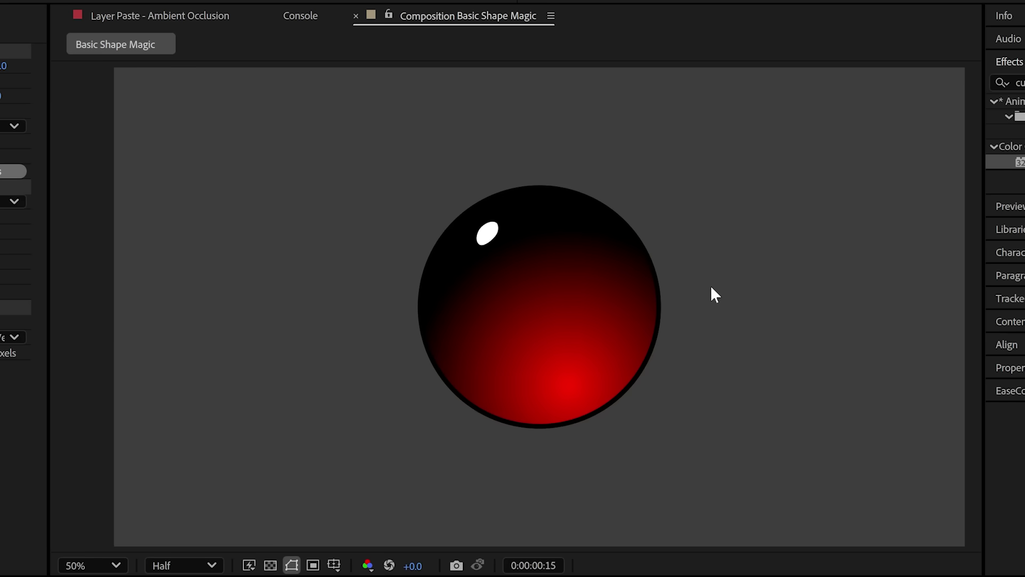